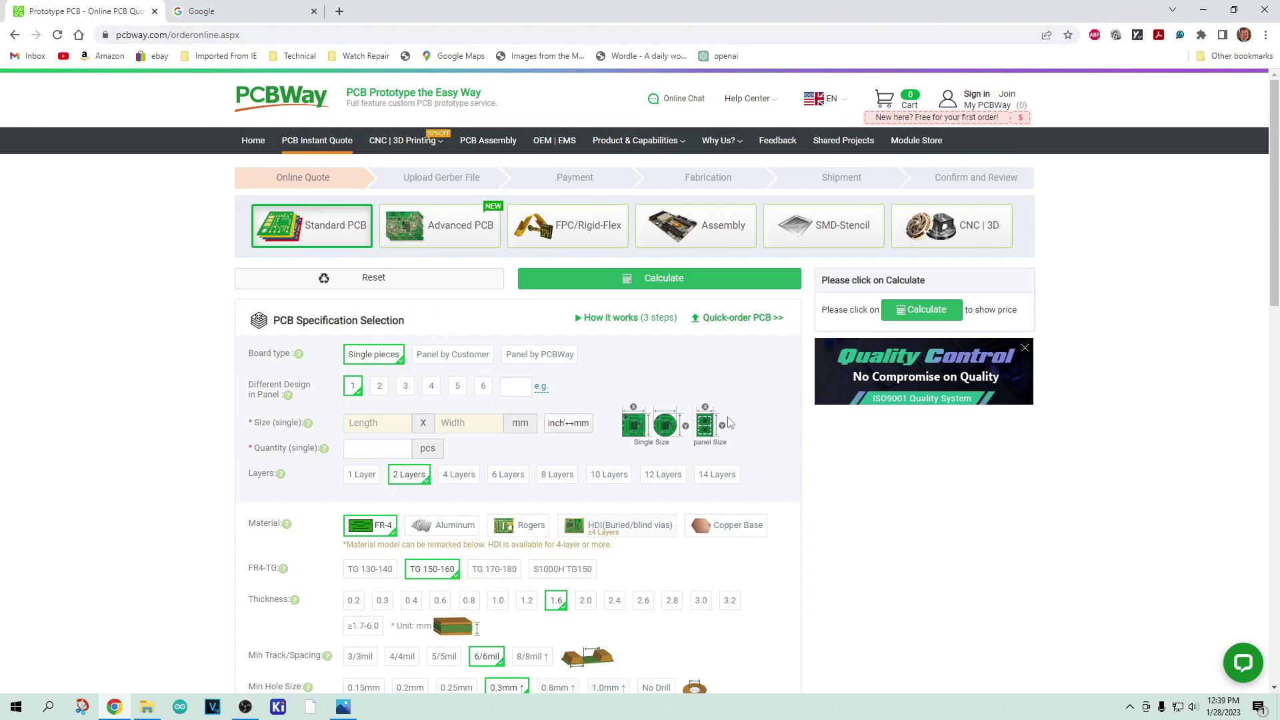
Change the board material to Aluminum, which sets 1 Layer, White mask and Black silkscreen.
{"action": "scroll", "coordinate": [813, 492], "scroll_direction": "down", "scroll_amount": 2}
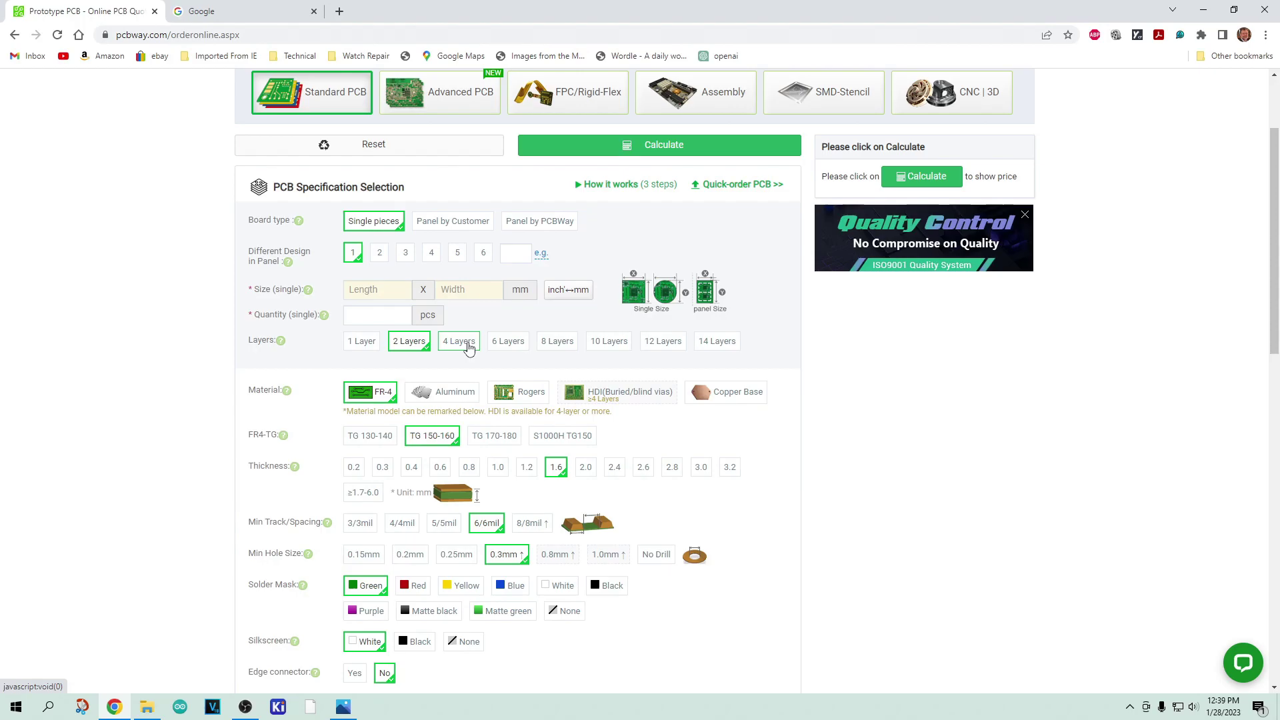
{"action": "scroll", "coordinate": [414, 358], "scroll_direction": "down", "scroll_amount": 2}
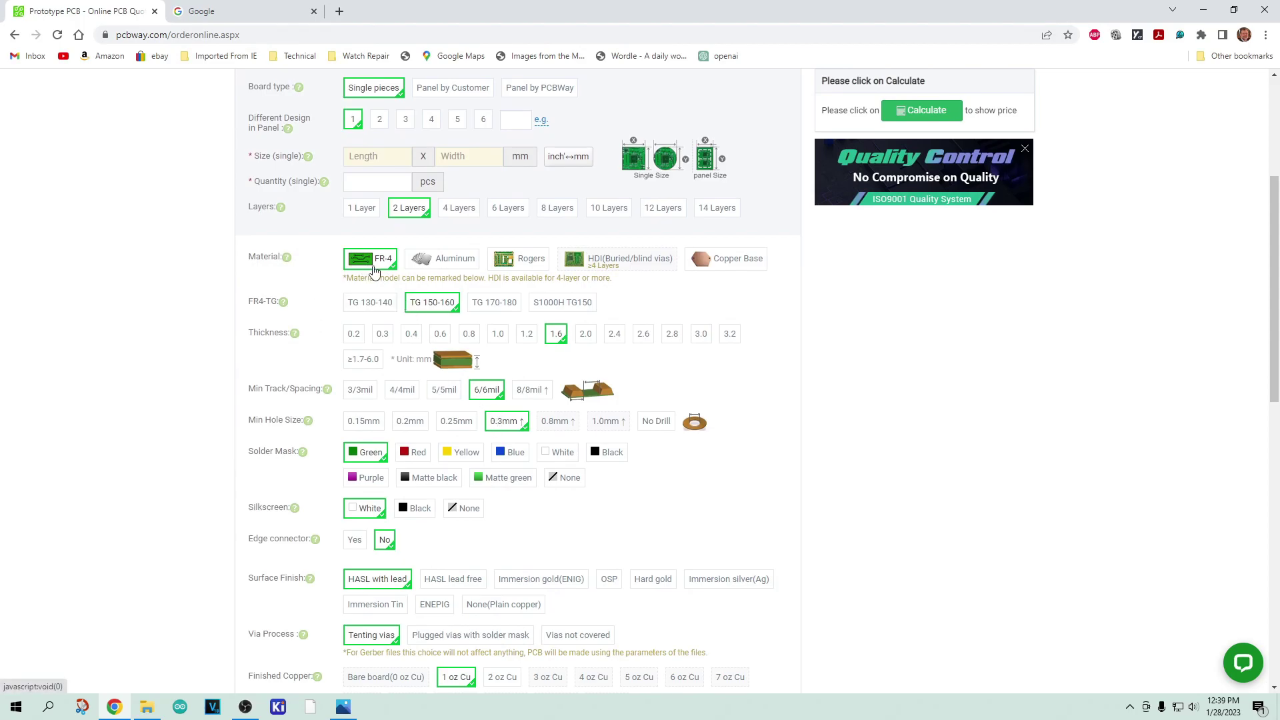
{"action": "left_click", "coordinate": [437, 261]}
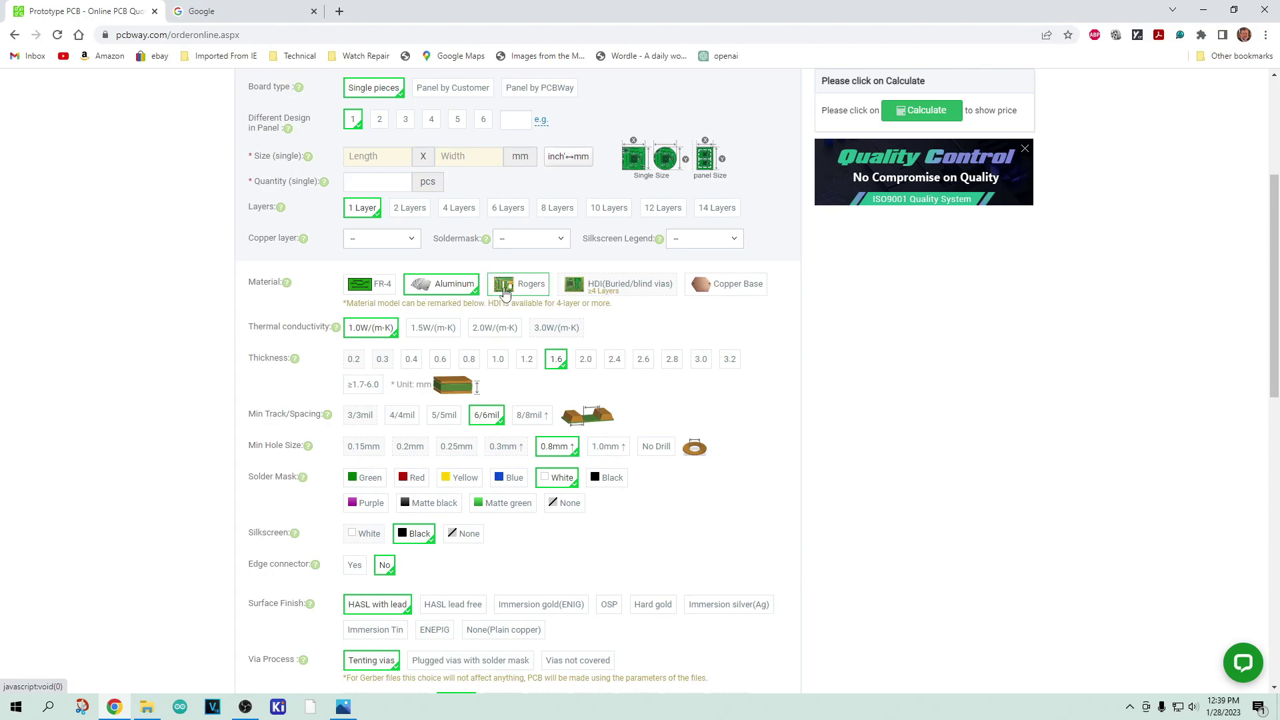
Preview Rogers material, return to FR-4 (TG 150-160), then try a 3.2 board thickness.
{"action": "left_click", "coordinate": [532, 286]}
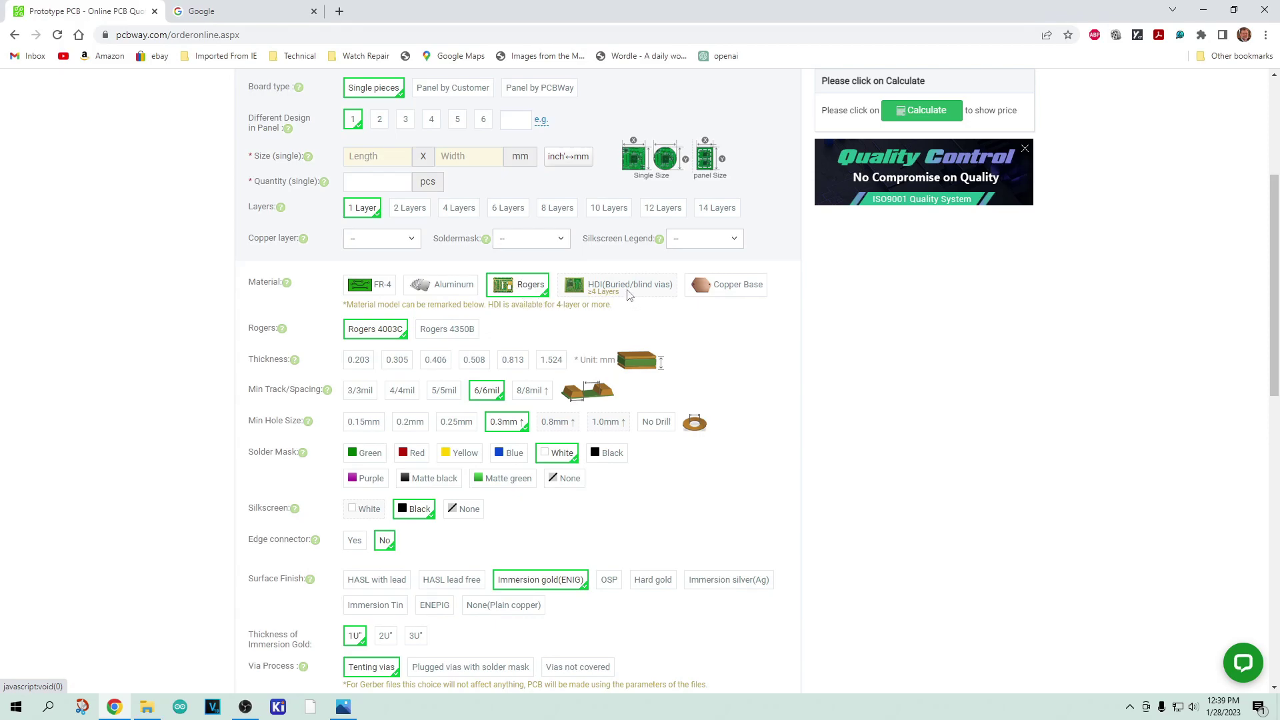
{"action": "left_click", "coordinate": [368, 285]}
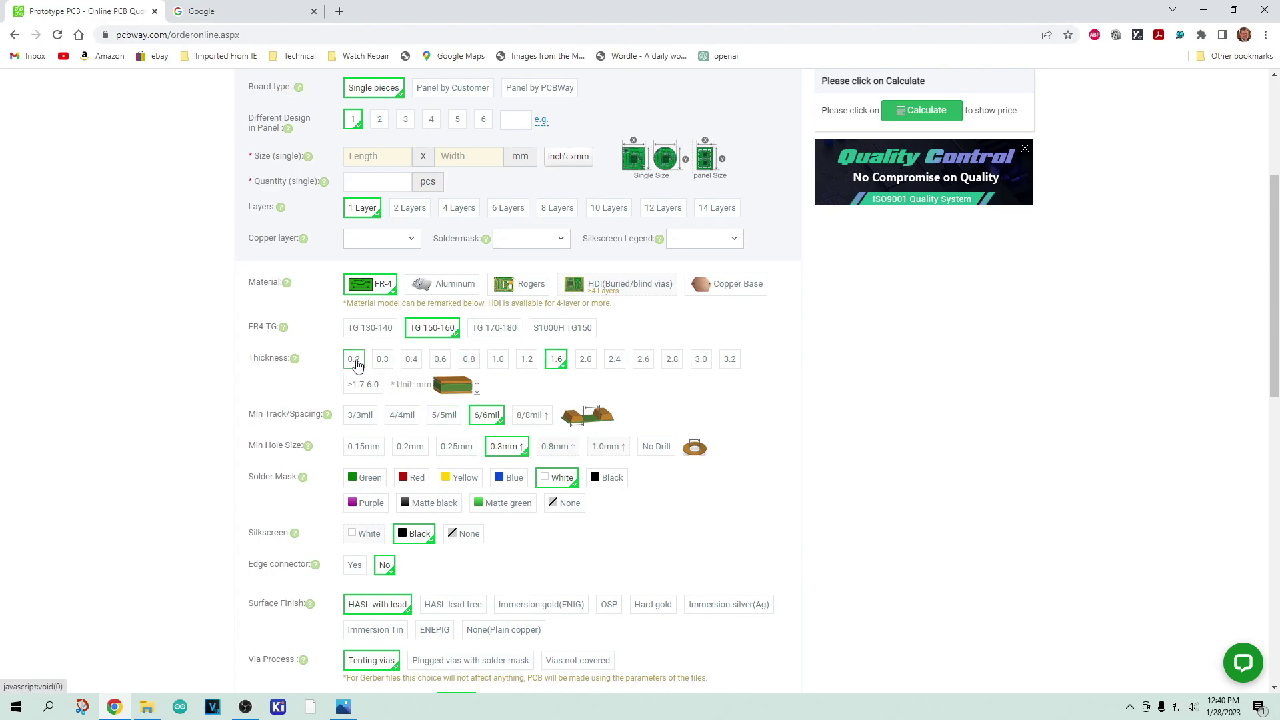
{"action": "left_click", "coordinate": [731, 367]}
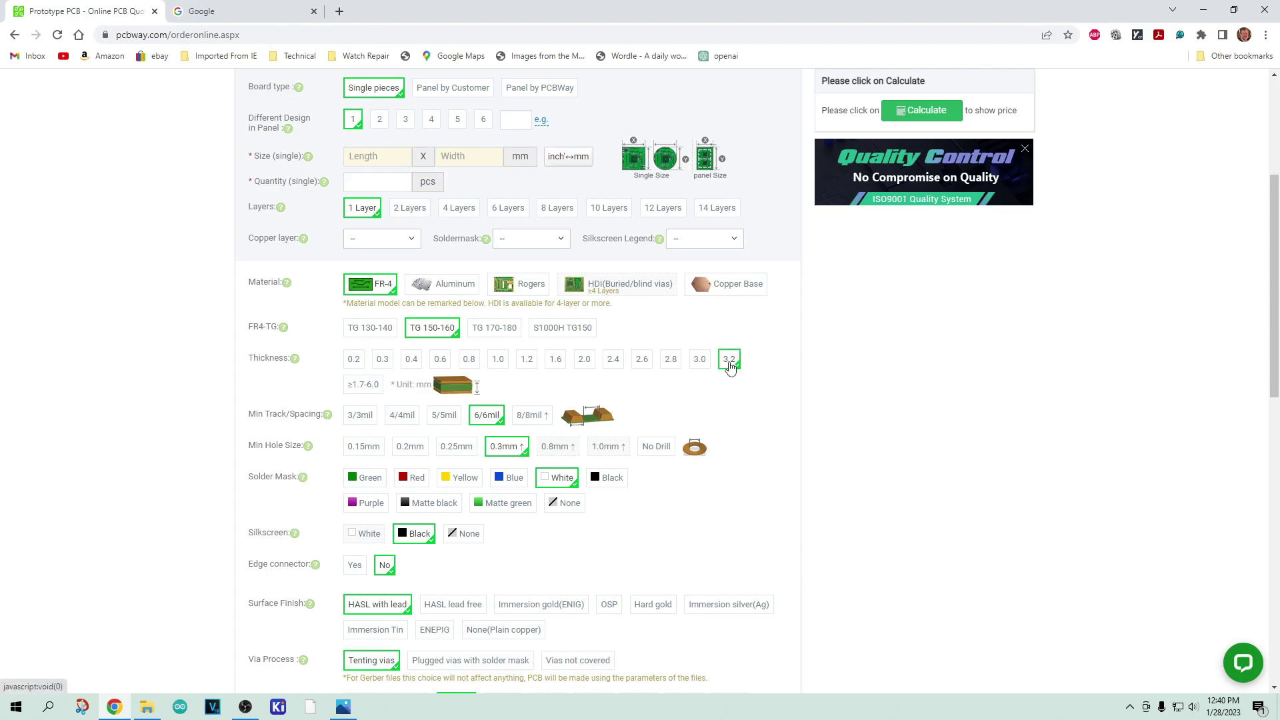
{"action": "left_click", "coordinate": [558, 364]}
{"action": "left_click", "coordinate": [505, 364]}
{"action": "left_click", "coordinate": [556, 366]}
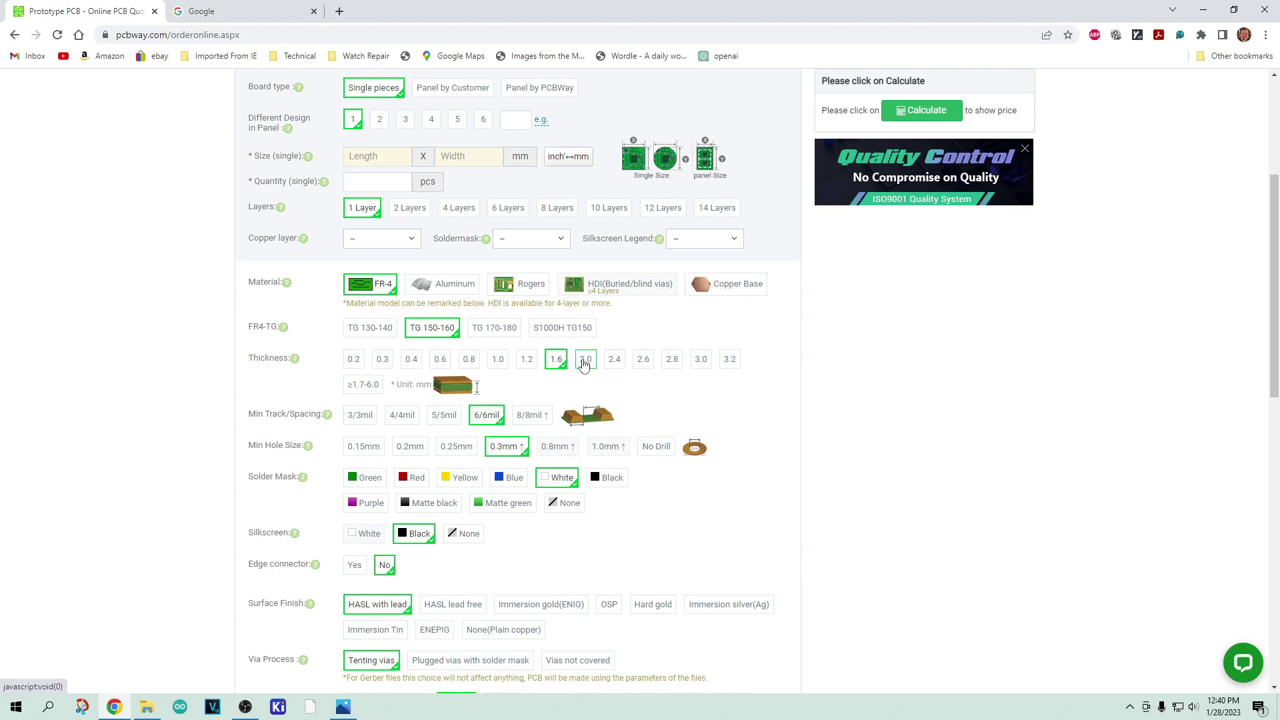
{"action": "left_click", "coordinate": [581, 363]}
{"action": "left_click", "coordinate": [560, 365]}
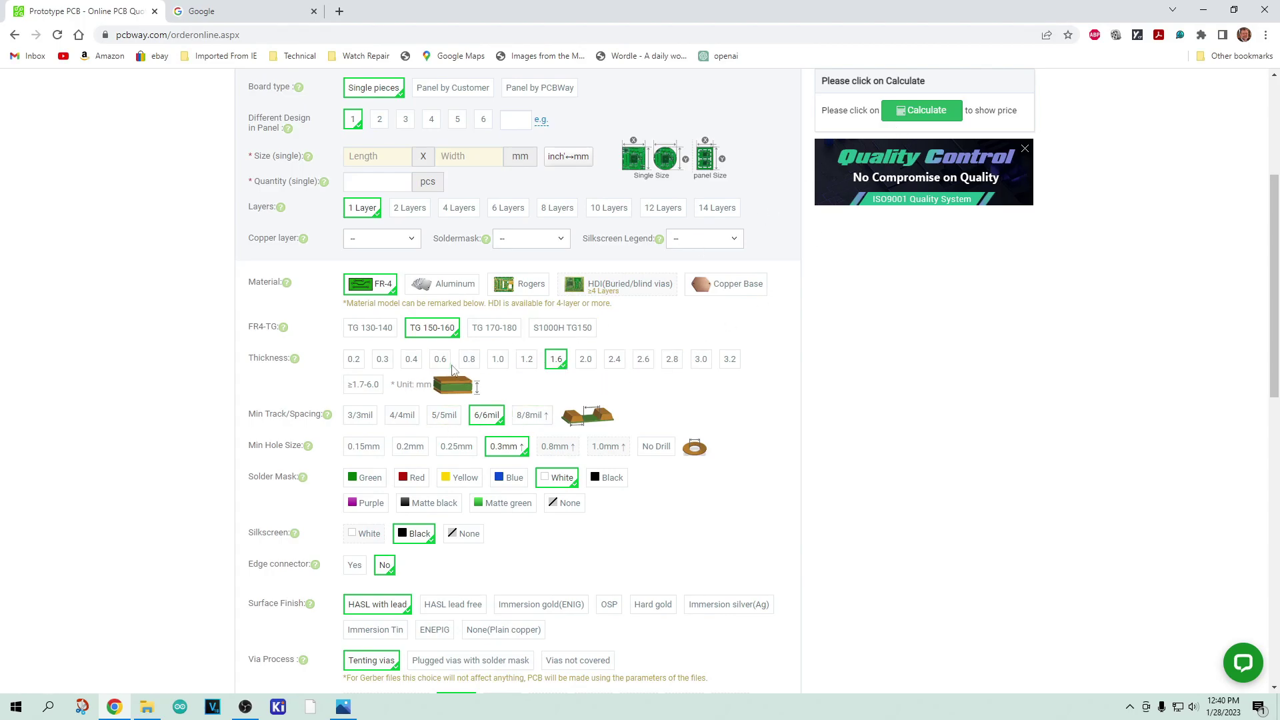
{"action": "left_click", "coordinate": [501, 361]}
{"action": "left_click", "coordinate": [526, 360]}
{"action": "left_click", "coordinate": [559, 360]}
{"action": "scroll", "coordinate": [592, 428], "scroll_direction": "down", "scroll_amount": 2}
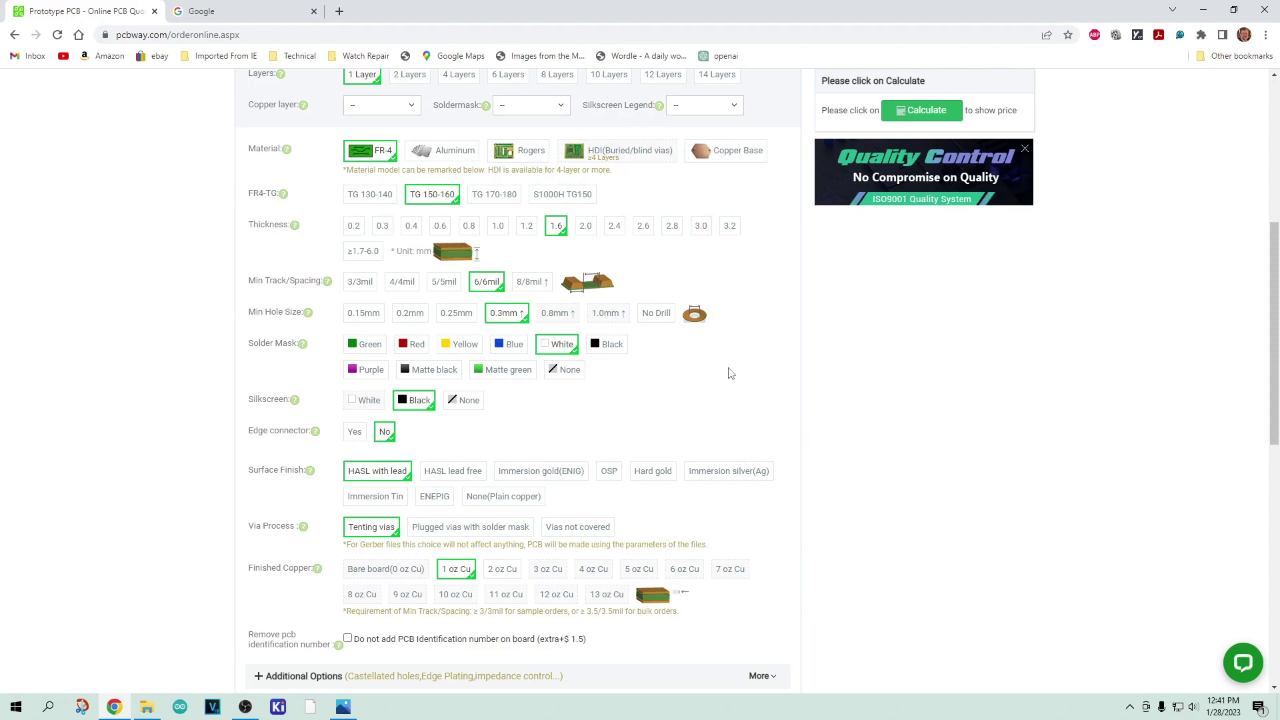
Try Red, Yellow, Blue and Purple solder masks, then settle on Green with White silkscreen.
{"action": "scroll", "coordinate": [467, 300], "scroll_direction": "down", "scroll_amount": 2}
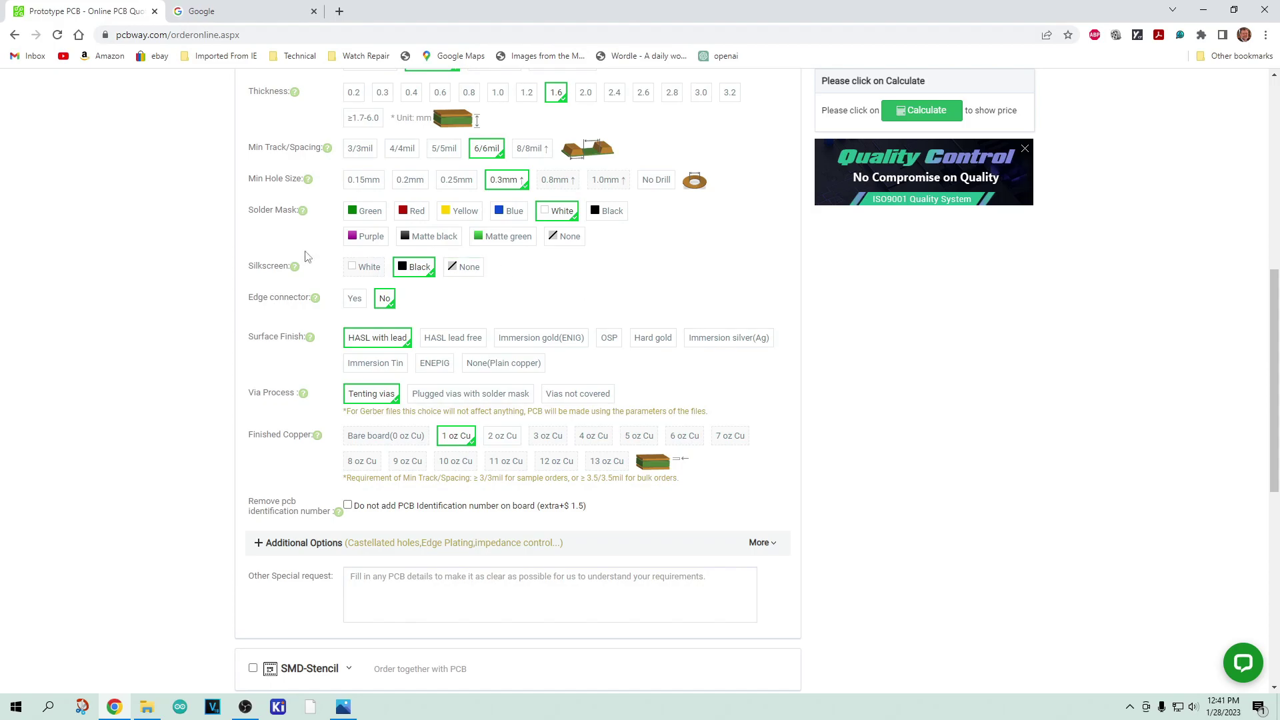
{"action": "left_click", "coordinate": [375, 217]}
{"action": "left_click", "coordinate": [418, 212]}
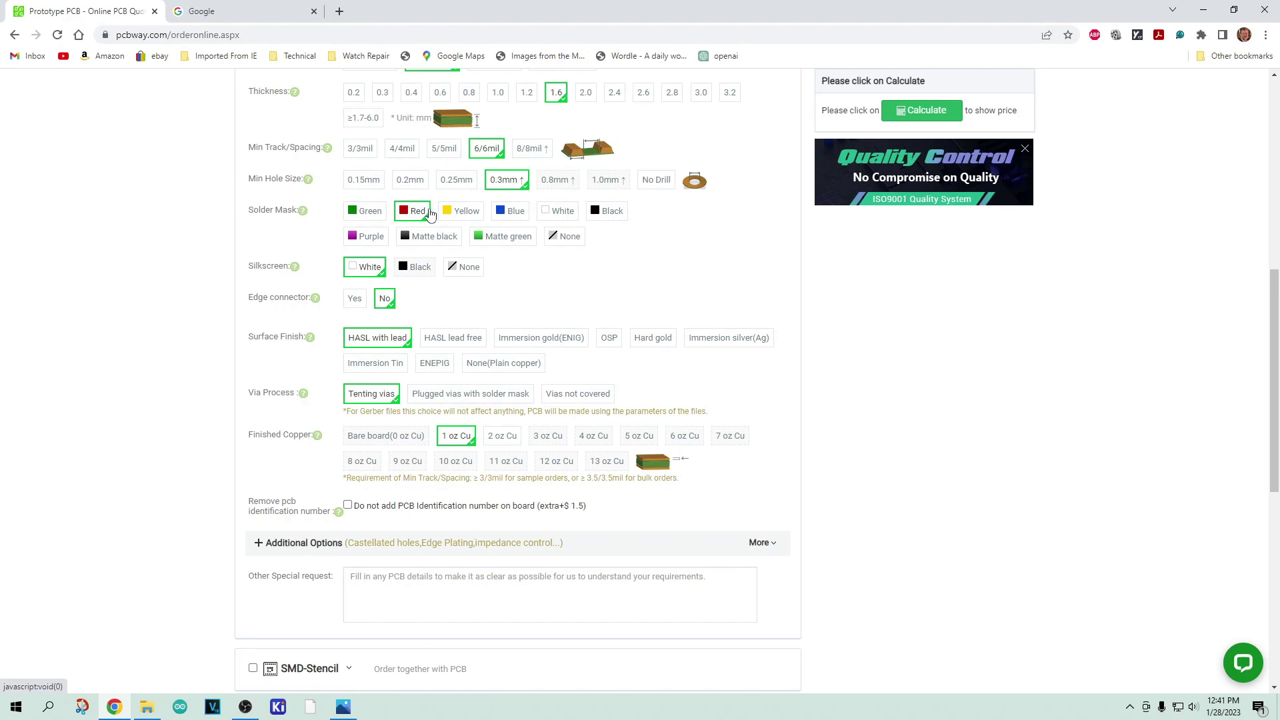
{"action": "left_click", "coordinate": [481, 213]}
{"action": "left_click", "coordinate": [504, 214]}
{"action": "left_click", "coordinate": [378, 246]}
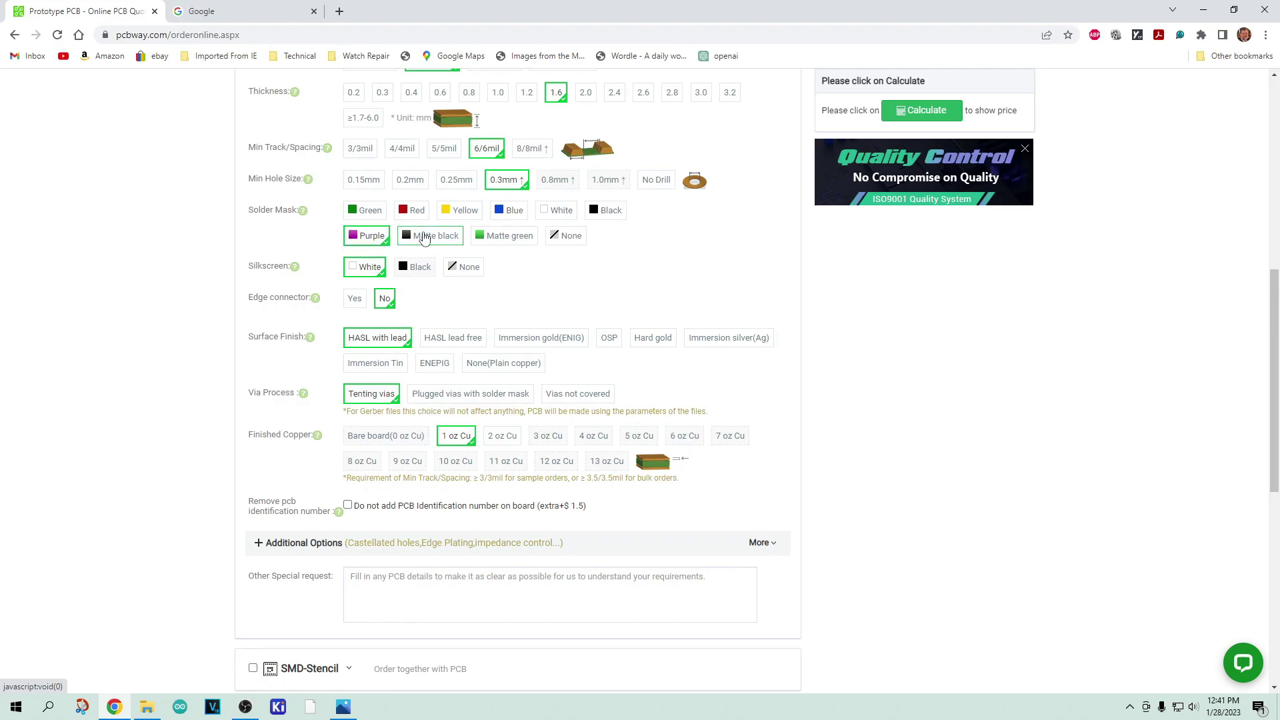
{"action": "left_click", "coordinate": [378, 212]}
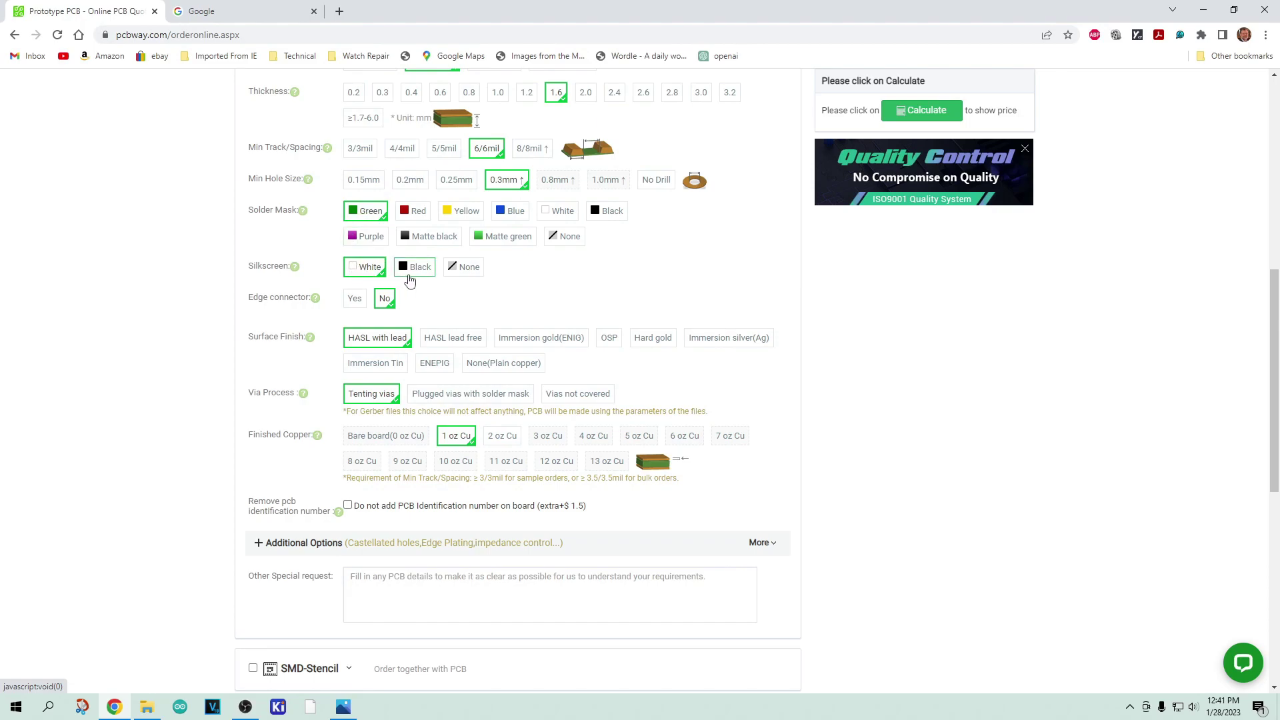
{"action": "scroll", "coordinate": [434, 301], "scroll_direction": "down", "scroll_amount": 2}
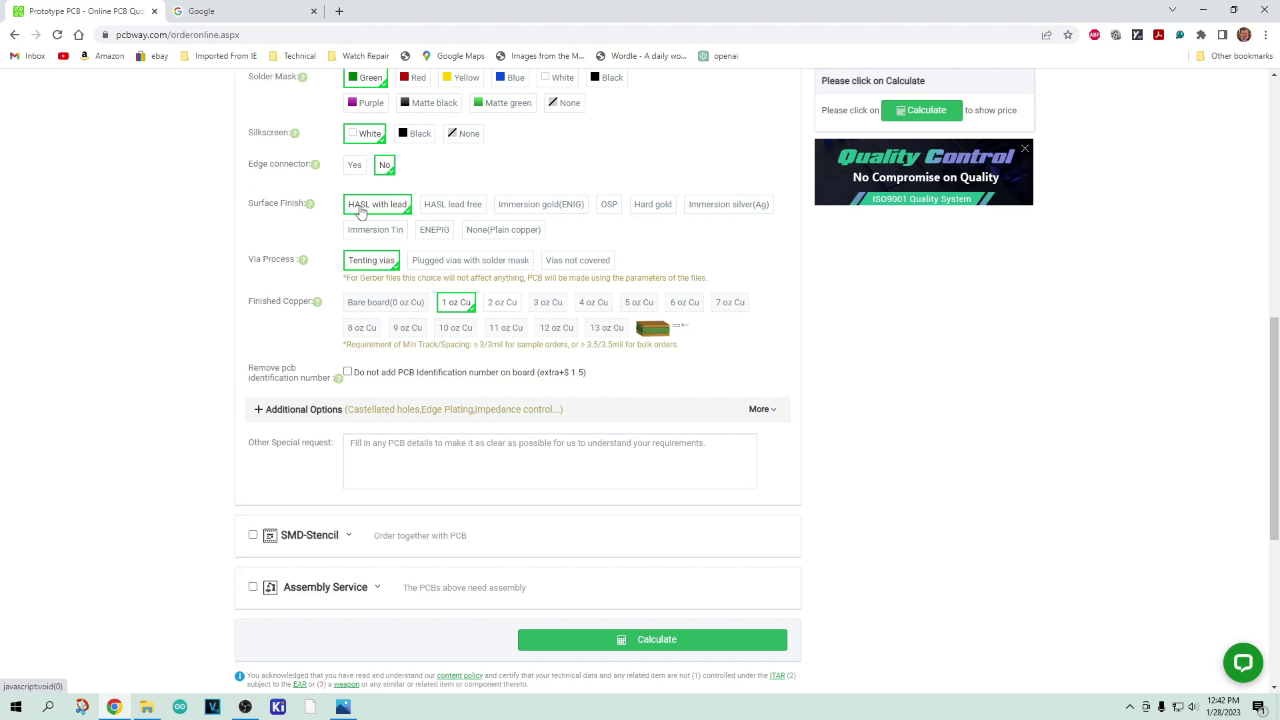
Try lead-free HASL, Immersion gold(ENIG) and Hard gold surface finishes, returning to ENIG.
{"action": "left_click", "coordinate": [446, 206]}
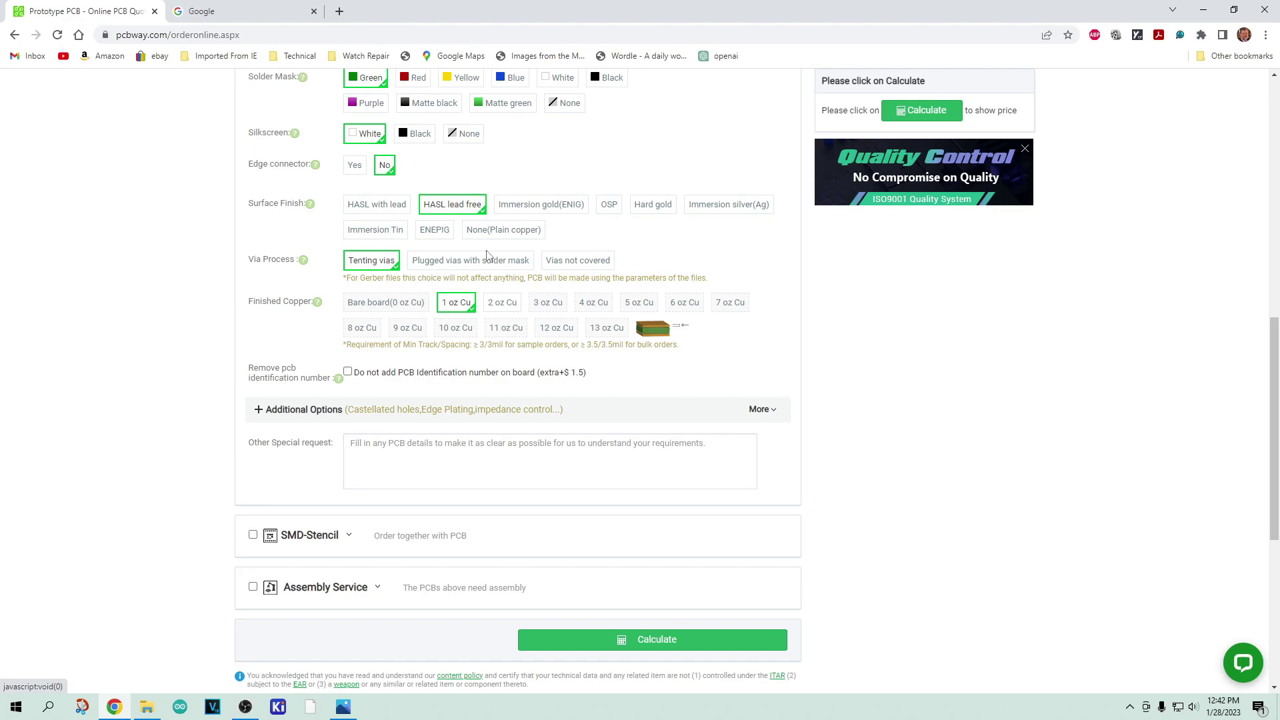
{"action": "left_click", "coordinate": [527, 206]}
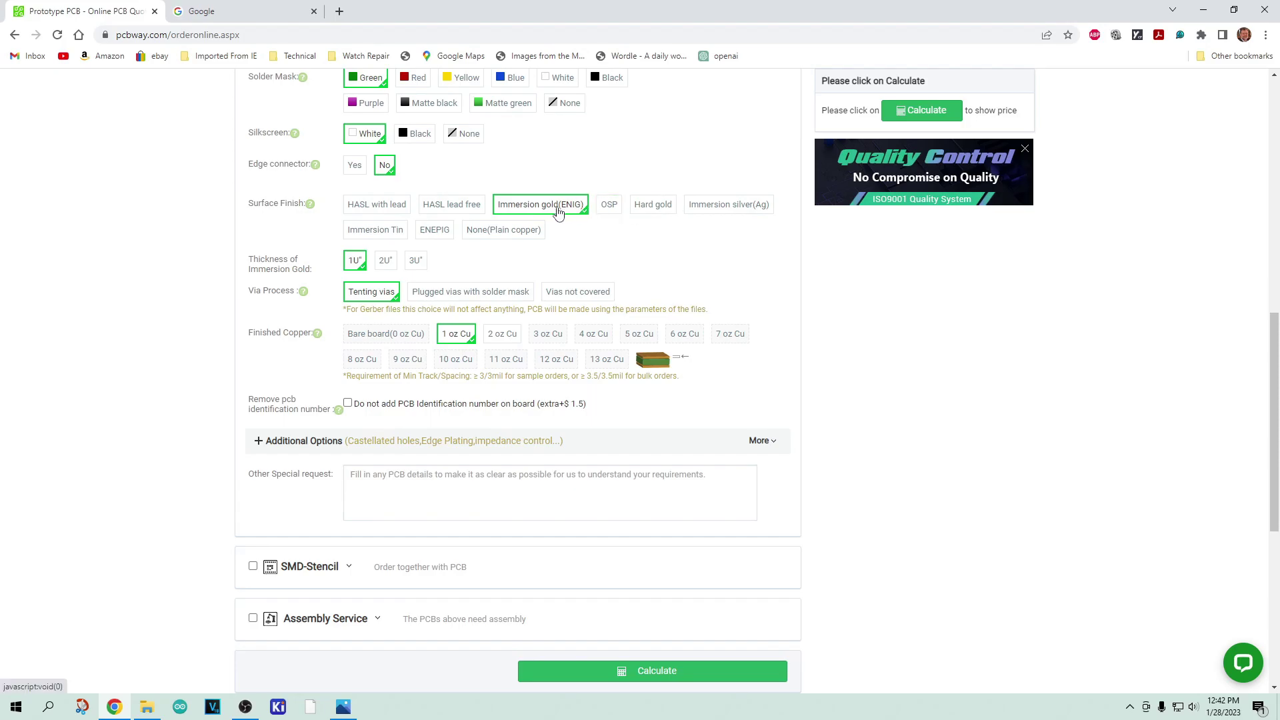
{"action": "left_click", "coordinate": [654, 208]}
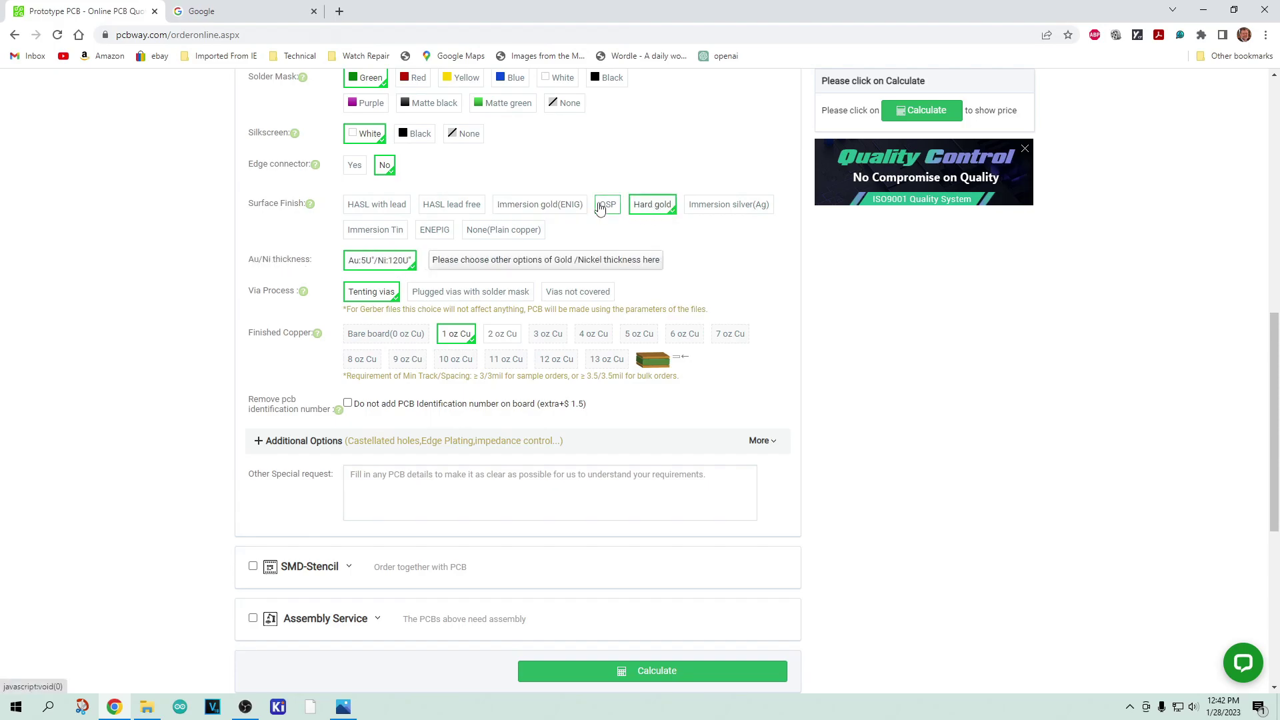
{"action": "left_click", "coordinate": [565, 210]}
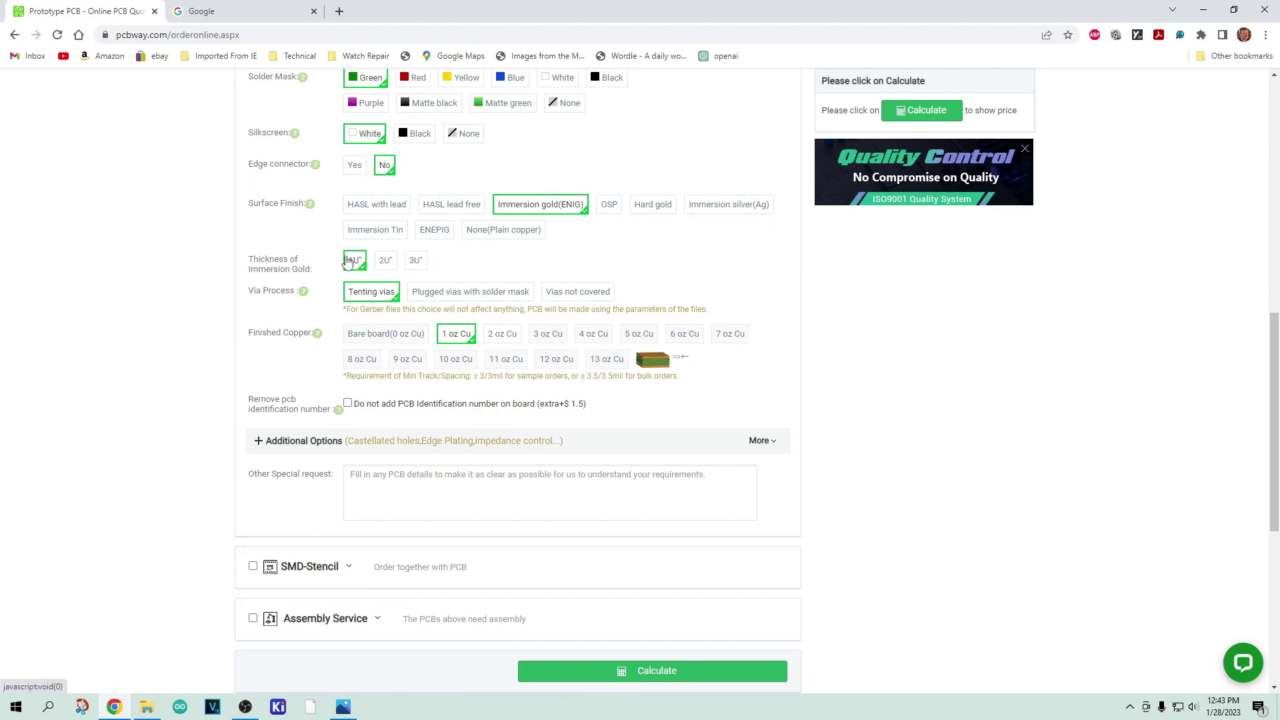
Cycle ENIG thickness 2U", 3U", 1U", try Hard gold and Immersion silver, then choose HASL with lead.
{"action": "left_click", "coordinate": [385, 261]}
{"action": "left_click", "coordinate": [412, 263]}
{"action": "left_click", "coordinate": [353, 262]}
{"action": "left_click", "coordinate": [653, 206]}
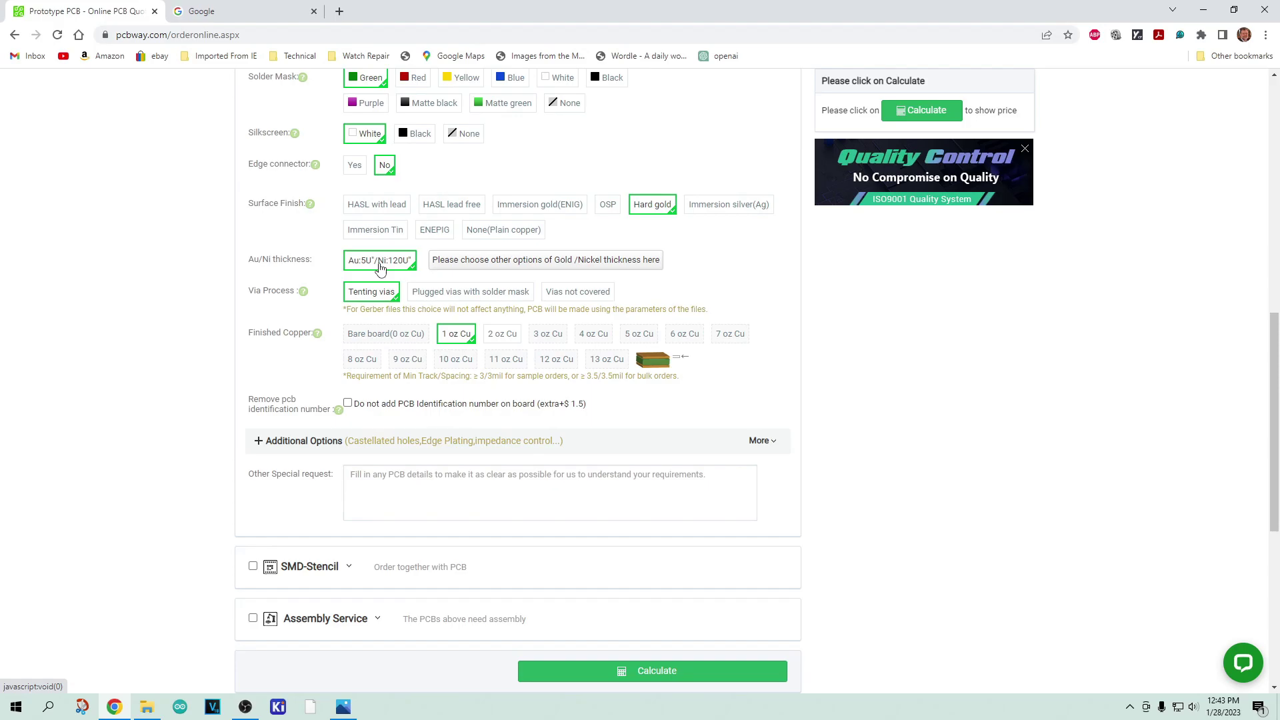
{"action": "left_click", "coordinate": [715, 211]}
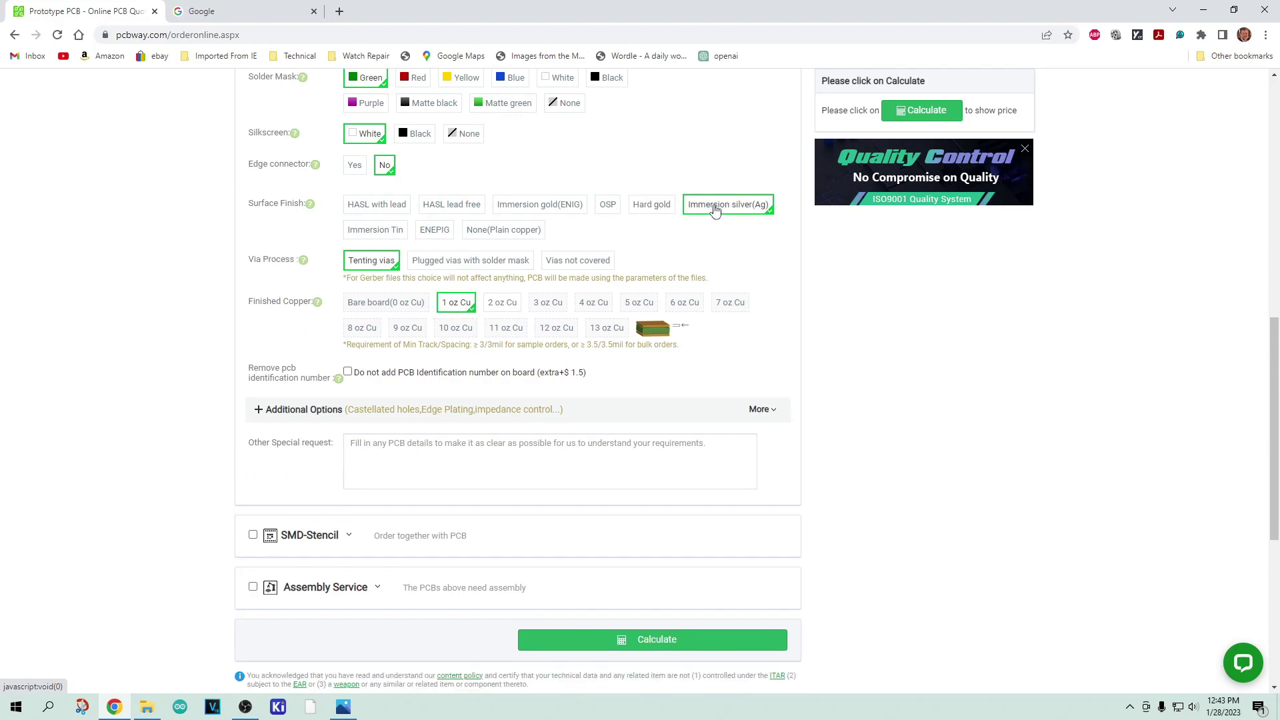
{"action": "left_click", "coordinate": [568, 211]}
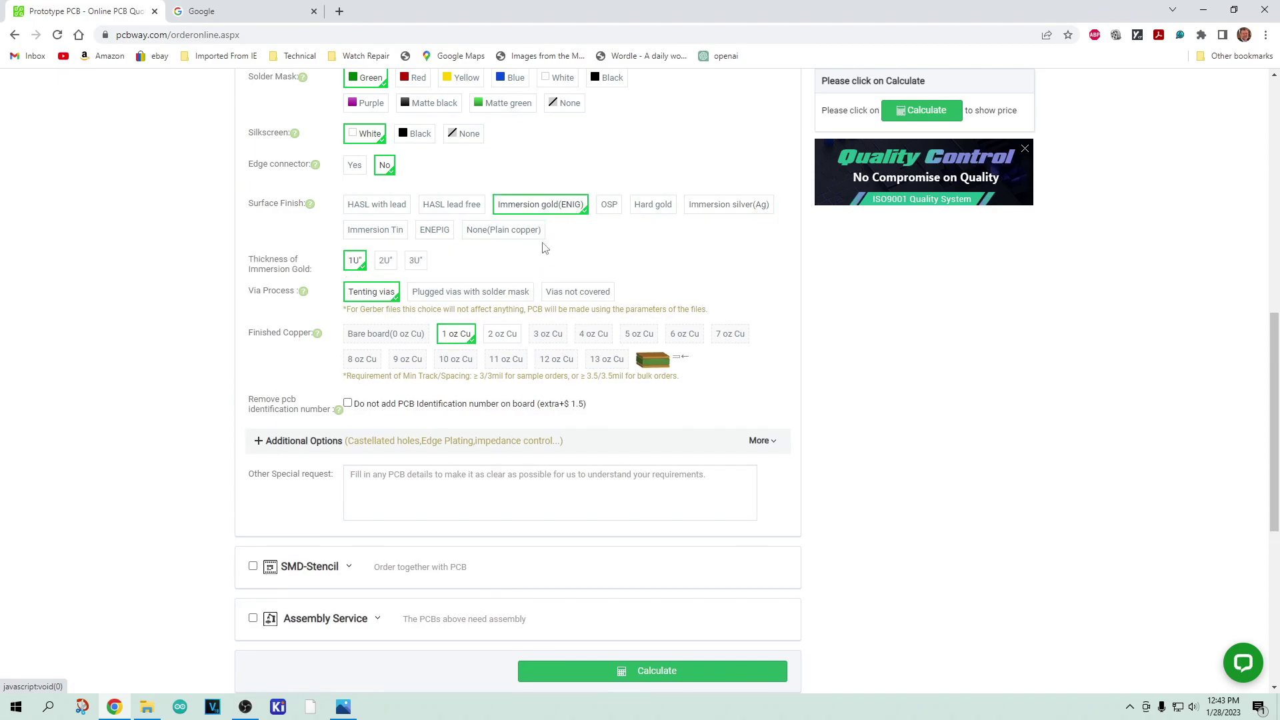
{"action": "left_click", "coordinate": [408, 211]}
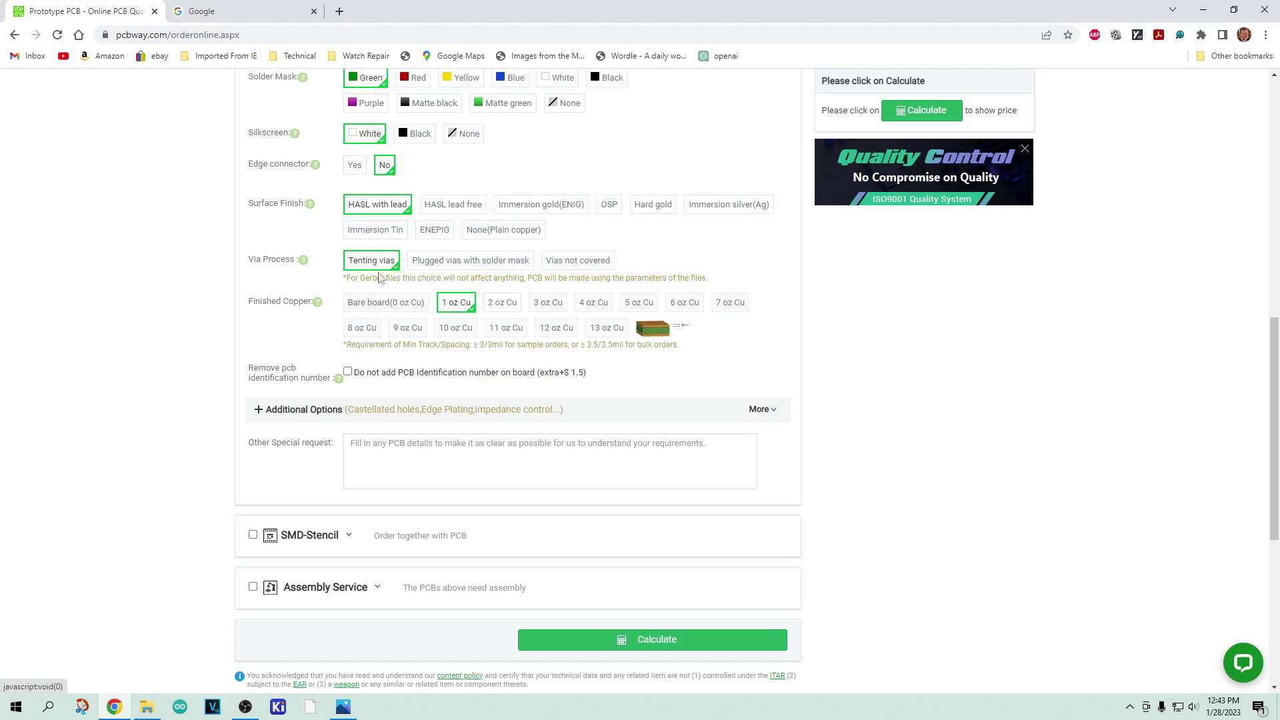
{"action": "scroll", "coordinate": [446, 264], "scroll_direction": "down", "scroll_amount": 2}
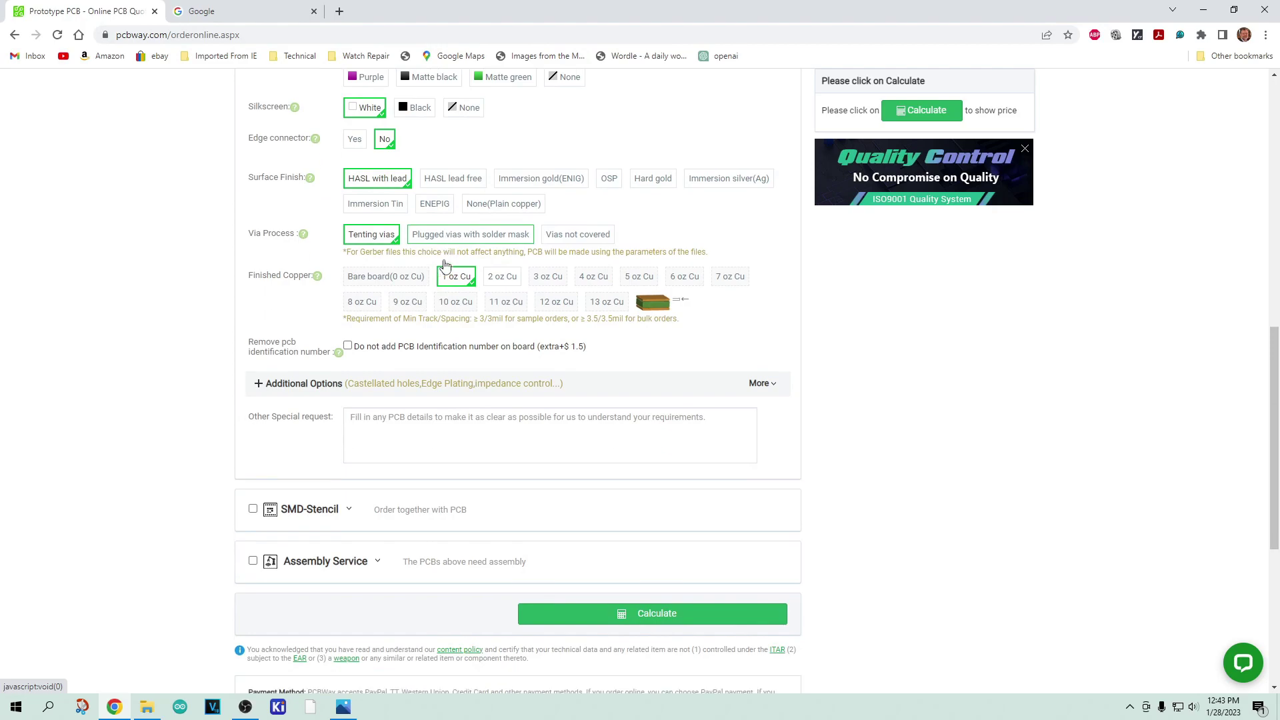
{"action": "scroll", "coordinate": [451, 257], "scroll_direction": "up", "scroll_amount": 2}
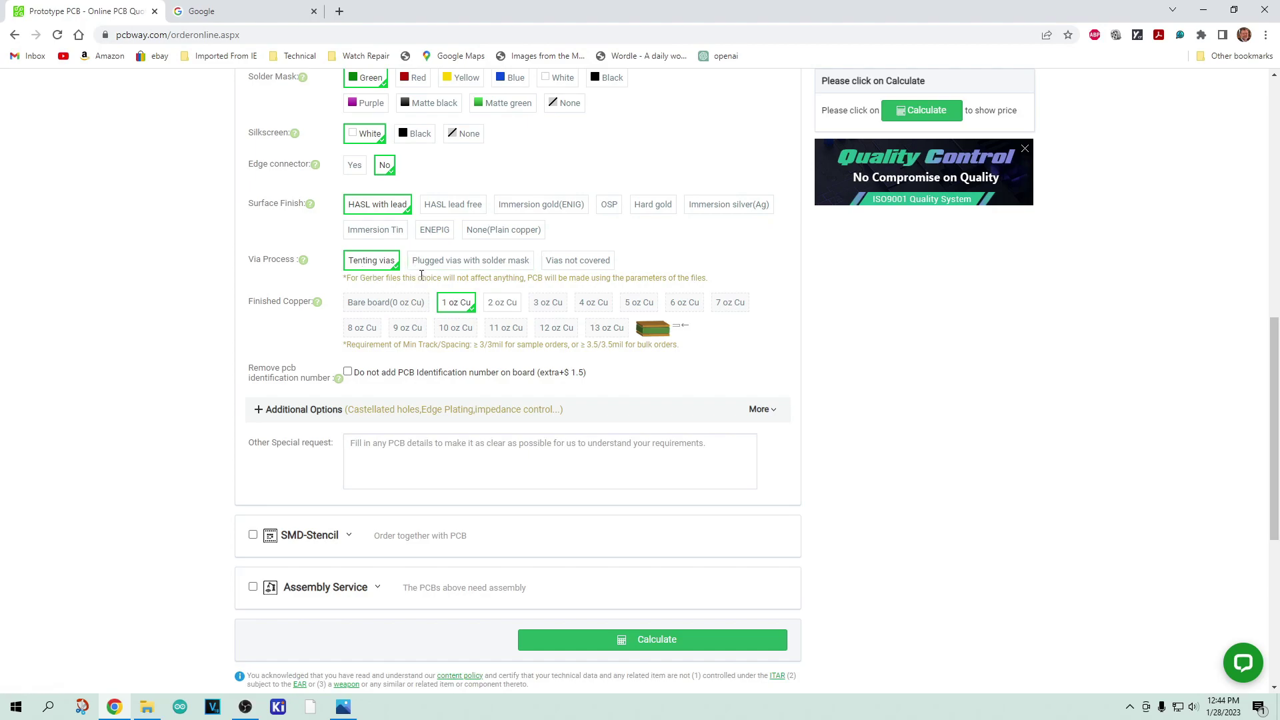
{"action": "left_click", "coordinate": [466, 263]}
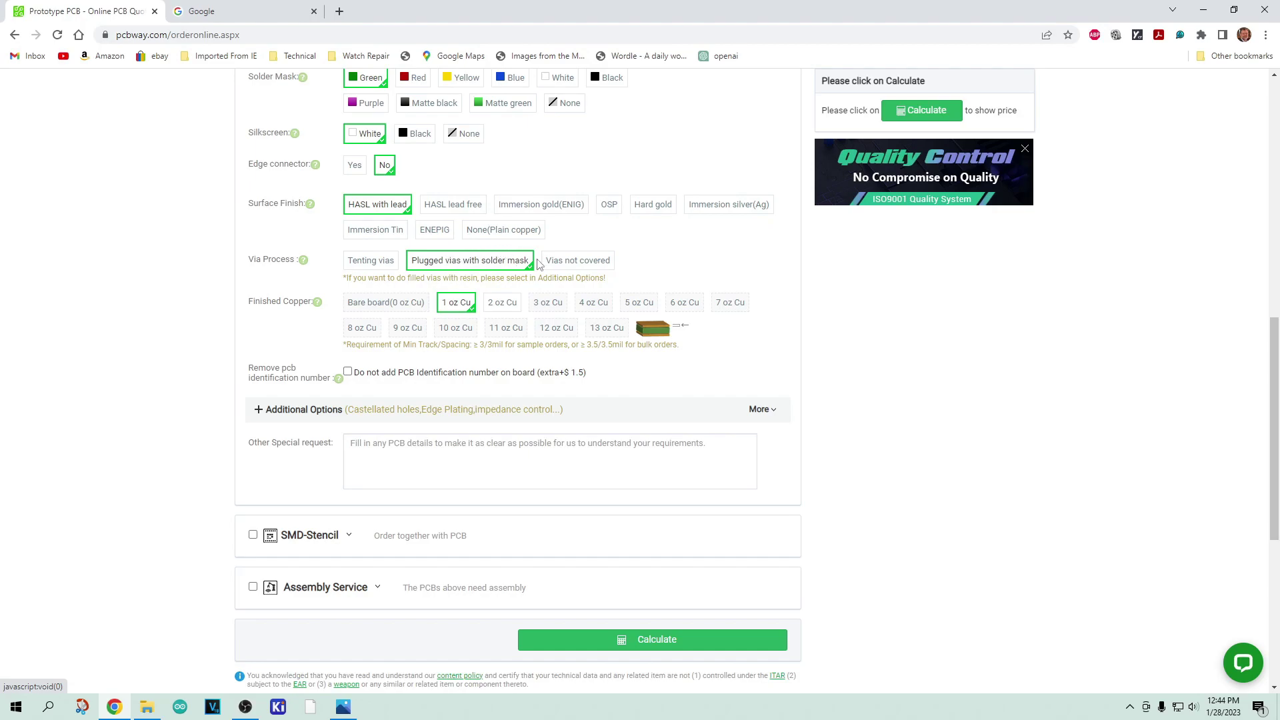
{"action": "left_click", "coordinate": [554, 263]}
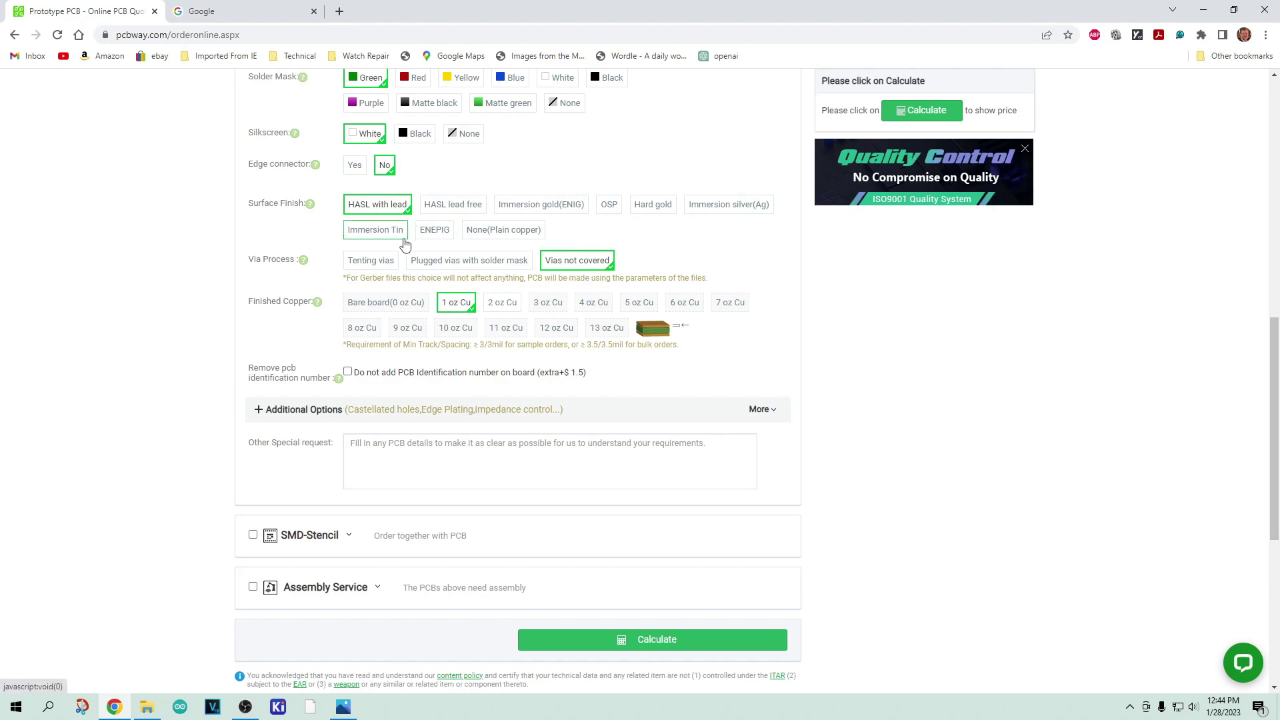
{"action": "left_click", "coordinate": [390, 262]}
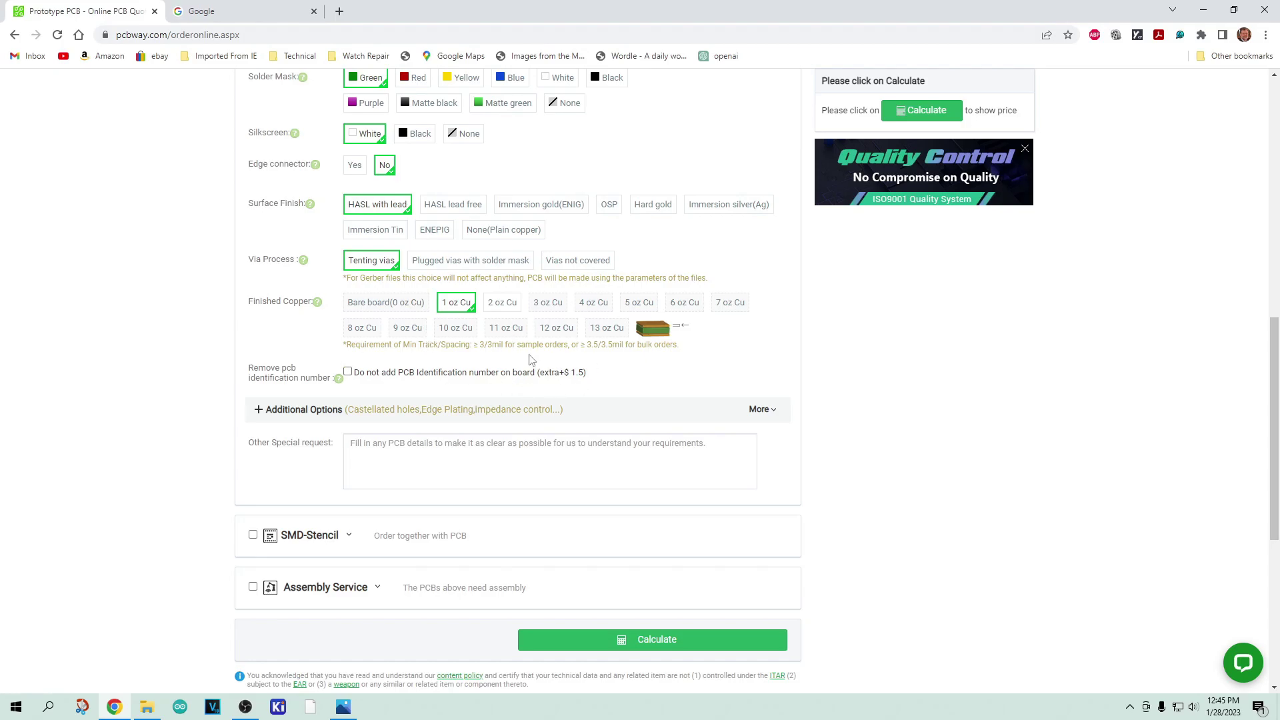
{"action": "scroll", "coordinate": [767, 409], "scroll_direction": "down", "scroll_amount": 4}
Return to PCB Specification Selection and list Soldermask side choices: Top, Bottom, Both sides, None.
{"action": "scroll", "coordinate": [755, 408], "scroll_direction": "up", "scroll_amount": 2}
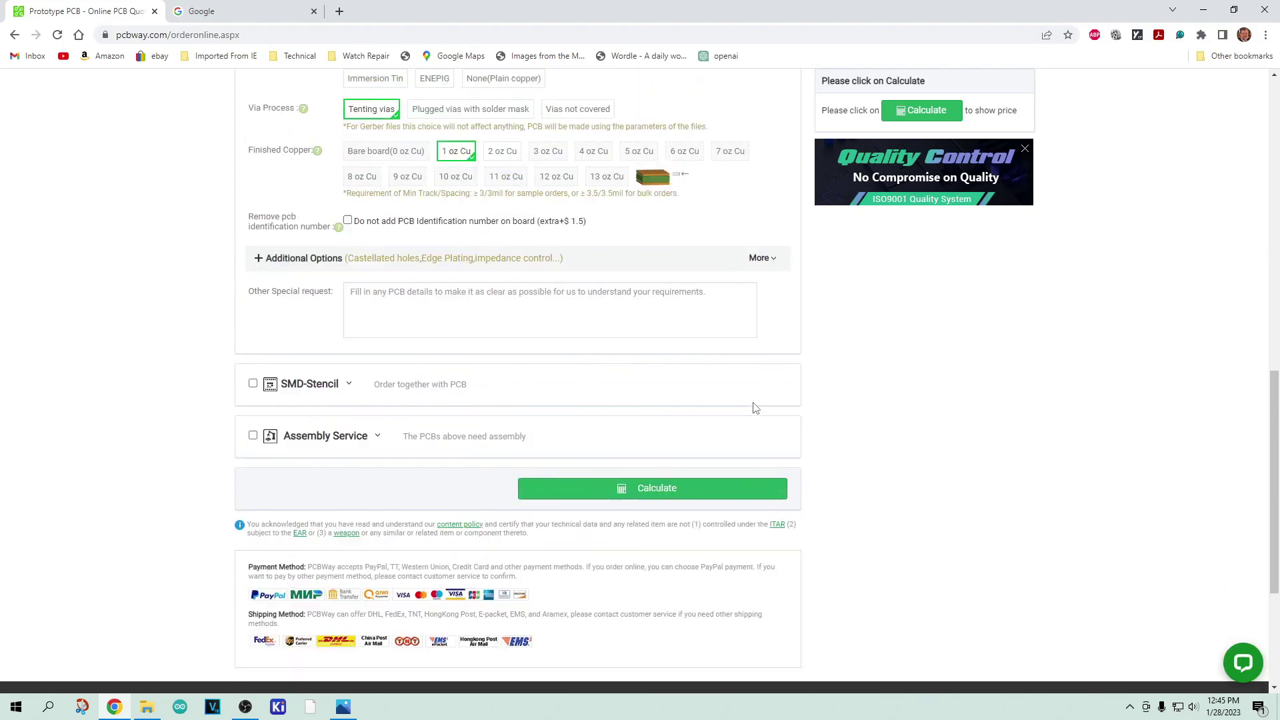
{"action": "scroll", "coordinate": [756, 408], "scroll_direction": "up", "scroll_amount": 8}
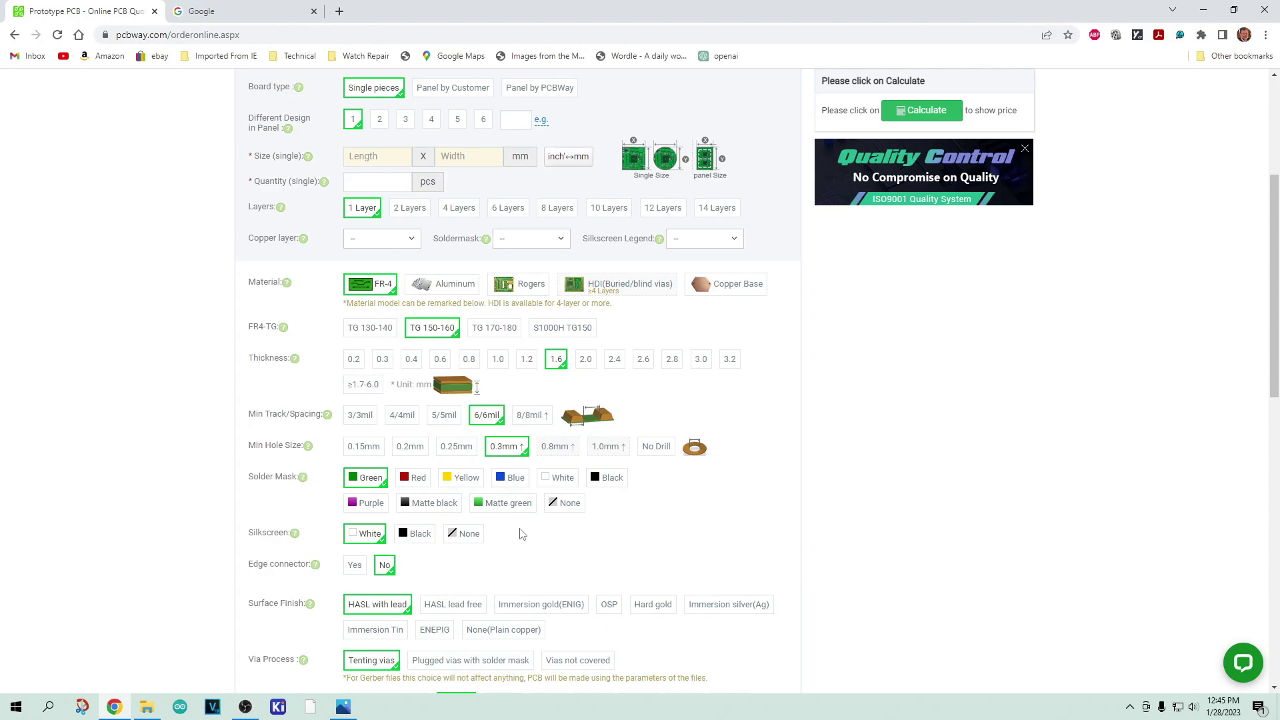
{"action": "scroll", "coordinate": [571, 531], "scroll_direction": "up", "scroll_amount": 3}
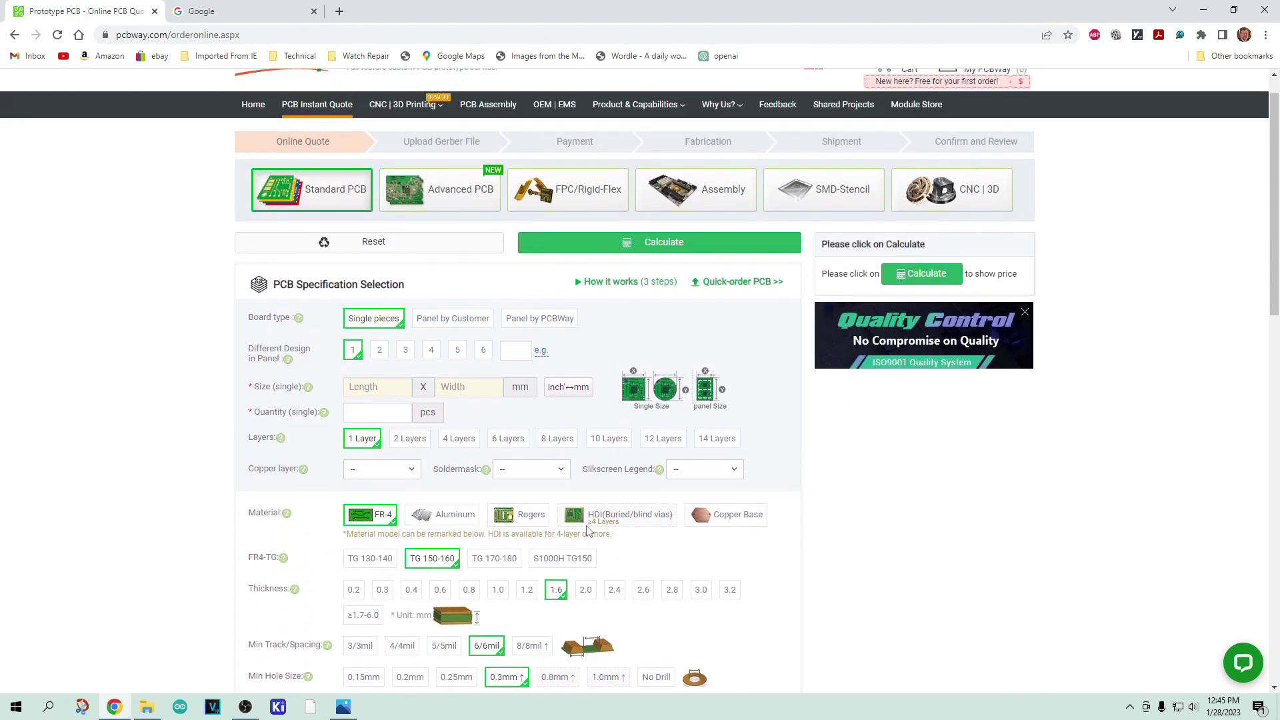
{"action": "scroll", "coordinate": [571, 530], "scroll_direction": "down", "scroll_amount": 3}
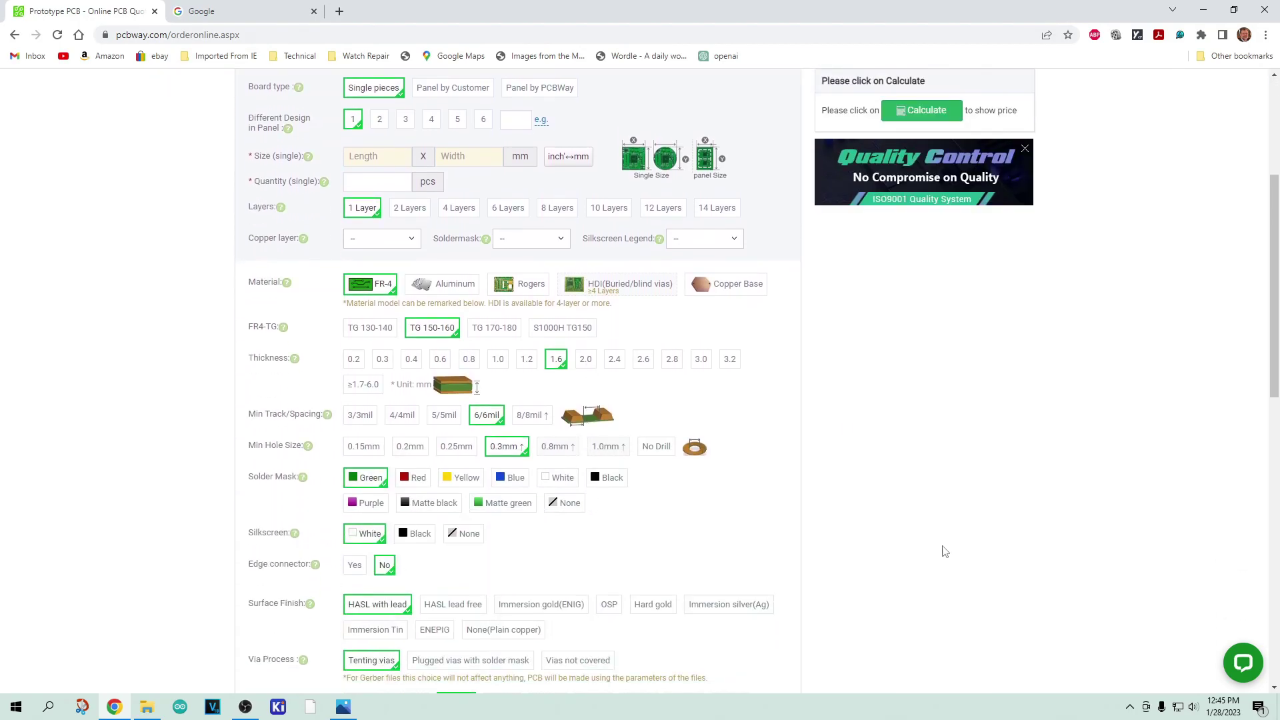
{"action": "scroll", "coordinate": [774, 487], "scroll_direction": "down", "scroll_amount": 2}
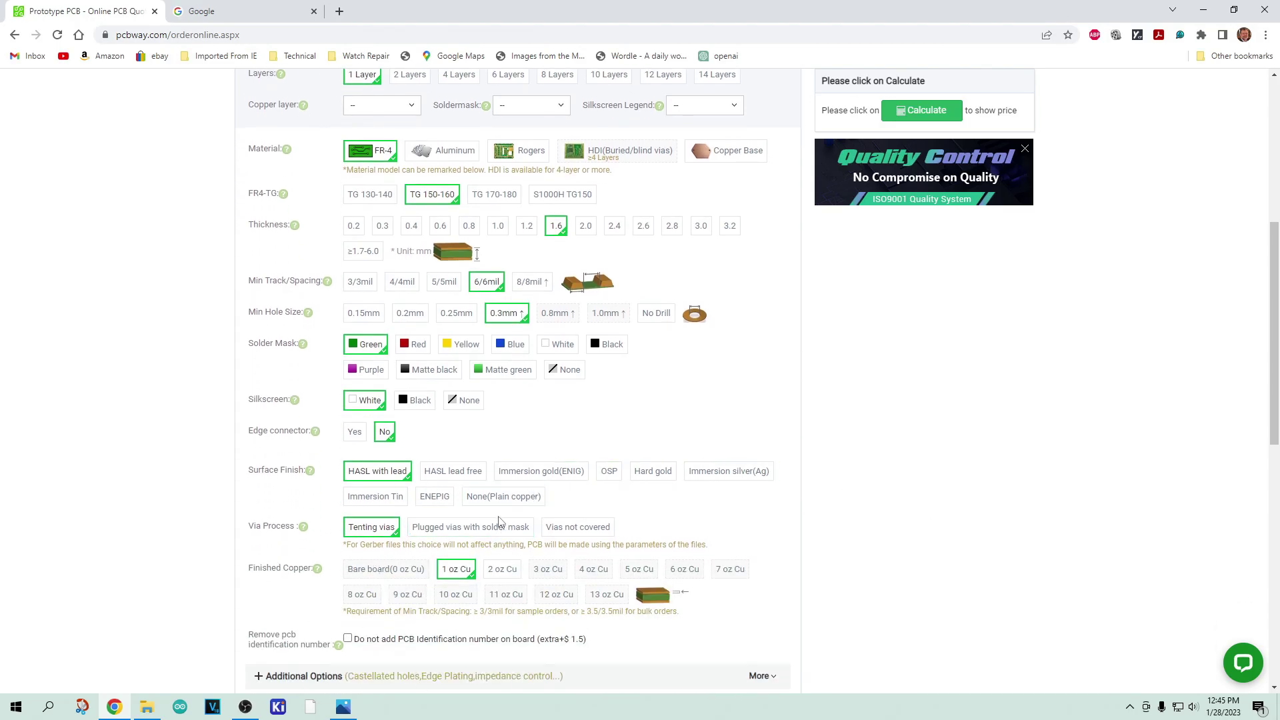
{"action": "scroll", "coordinate": [501, 522], "scroll_direction": "up", "scroll_amount": 3}
{"action": "left_click", "coordinate": [509, 369]}
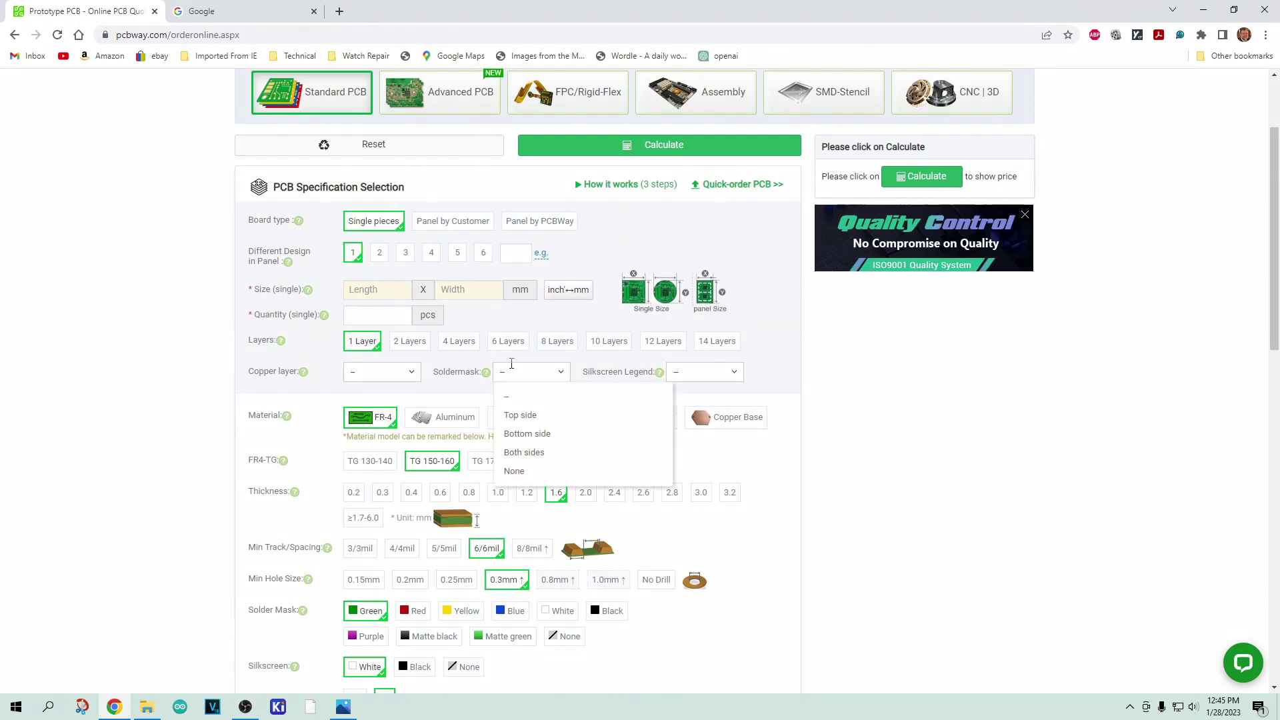